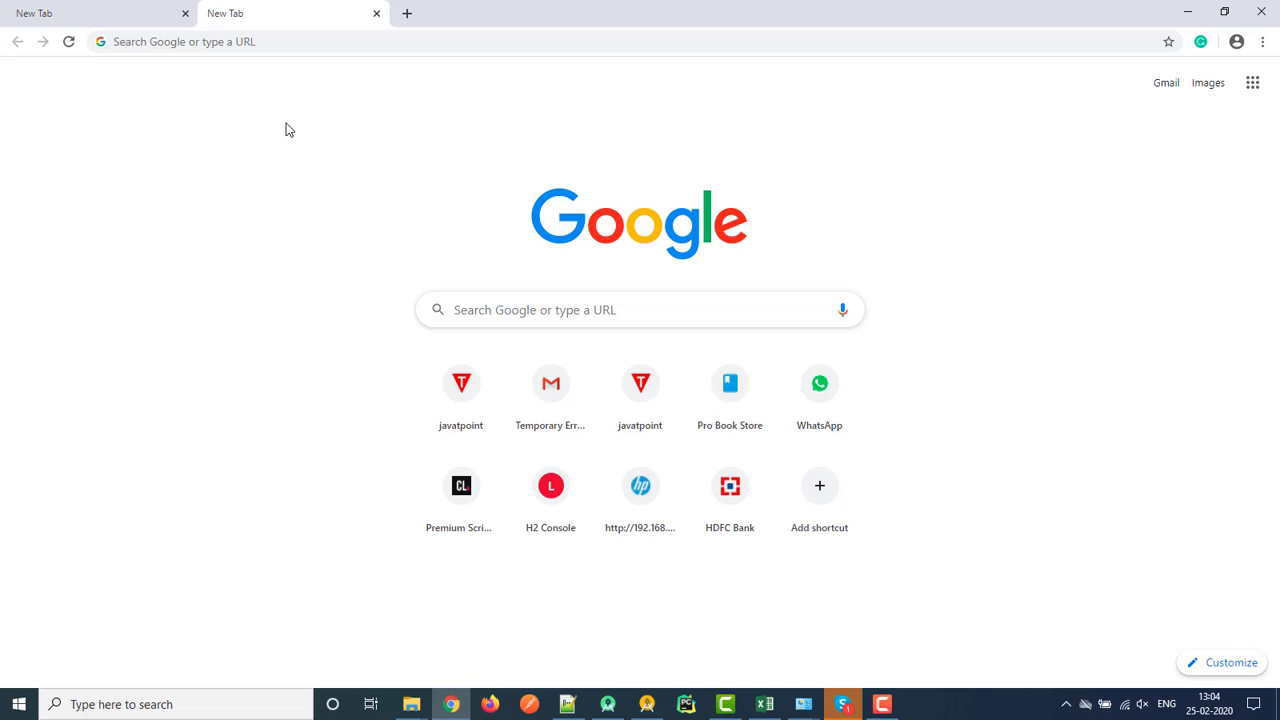
left_click(268, 41)
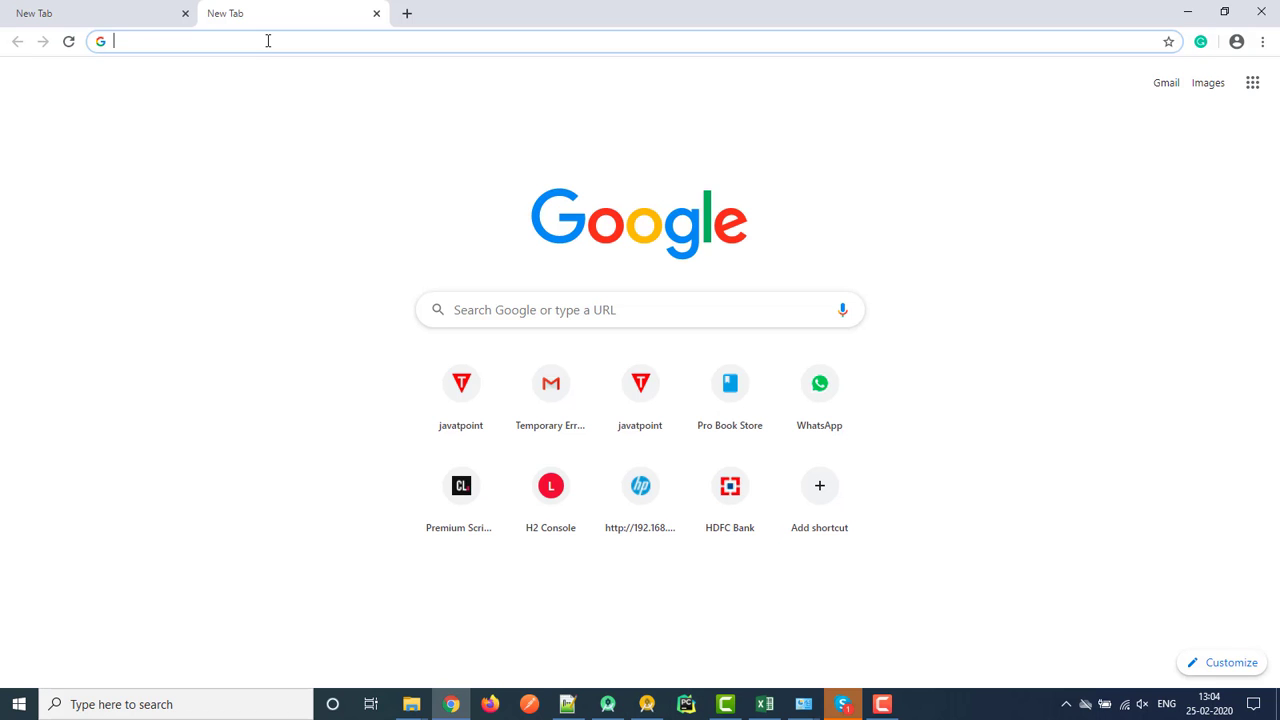
type("https://www.python.org/")
key("Return")
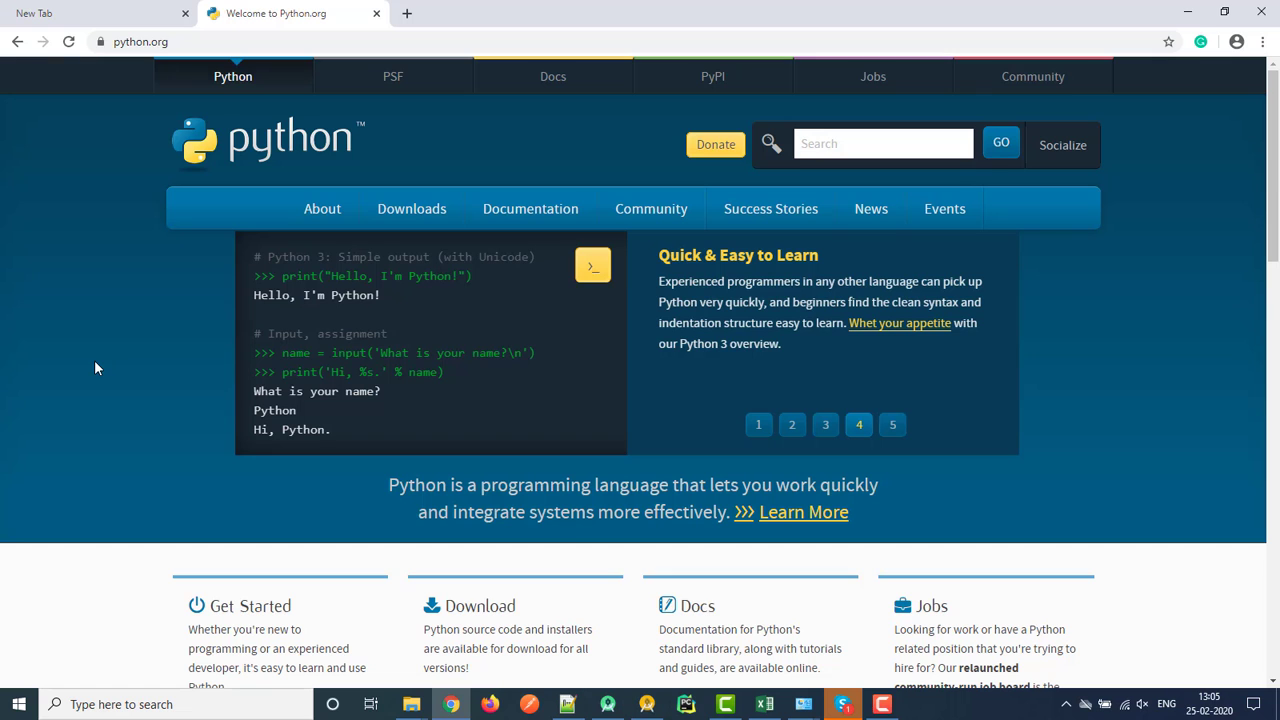
Step: Open the list of installed programs from the Windows Control Panel and maximize its window
left_click(18, 704)
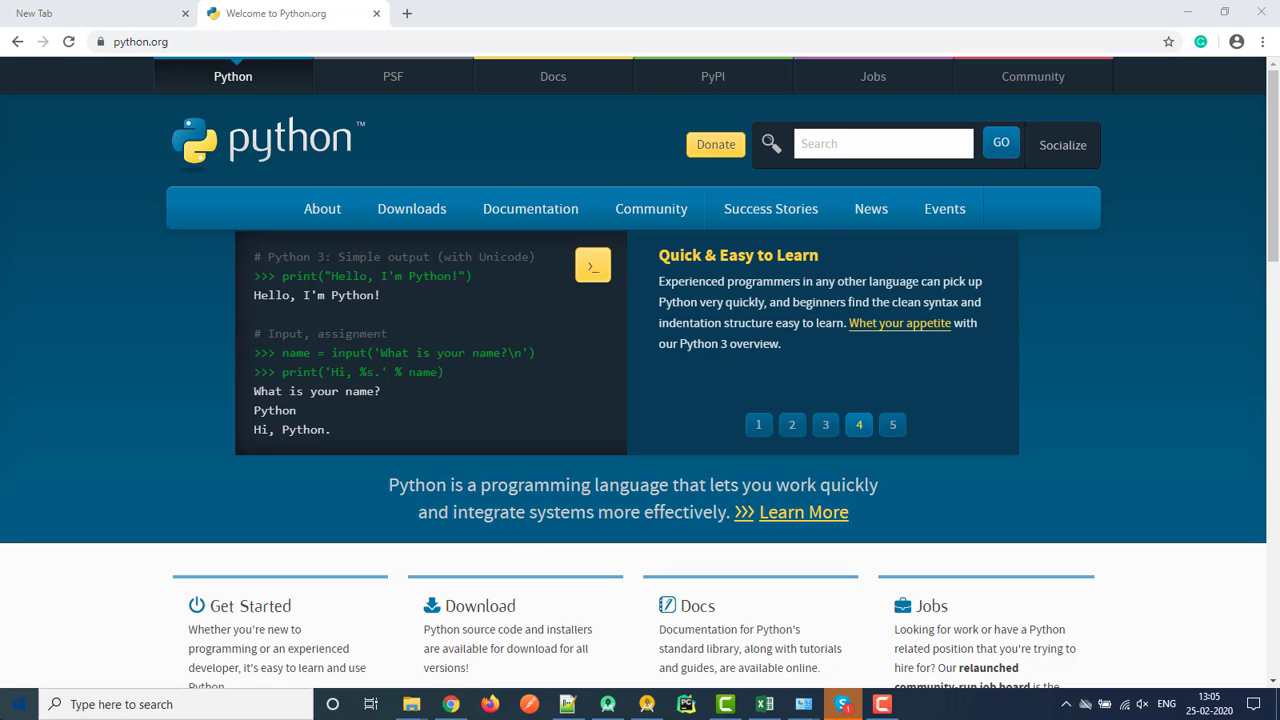
left_click(317, 643)
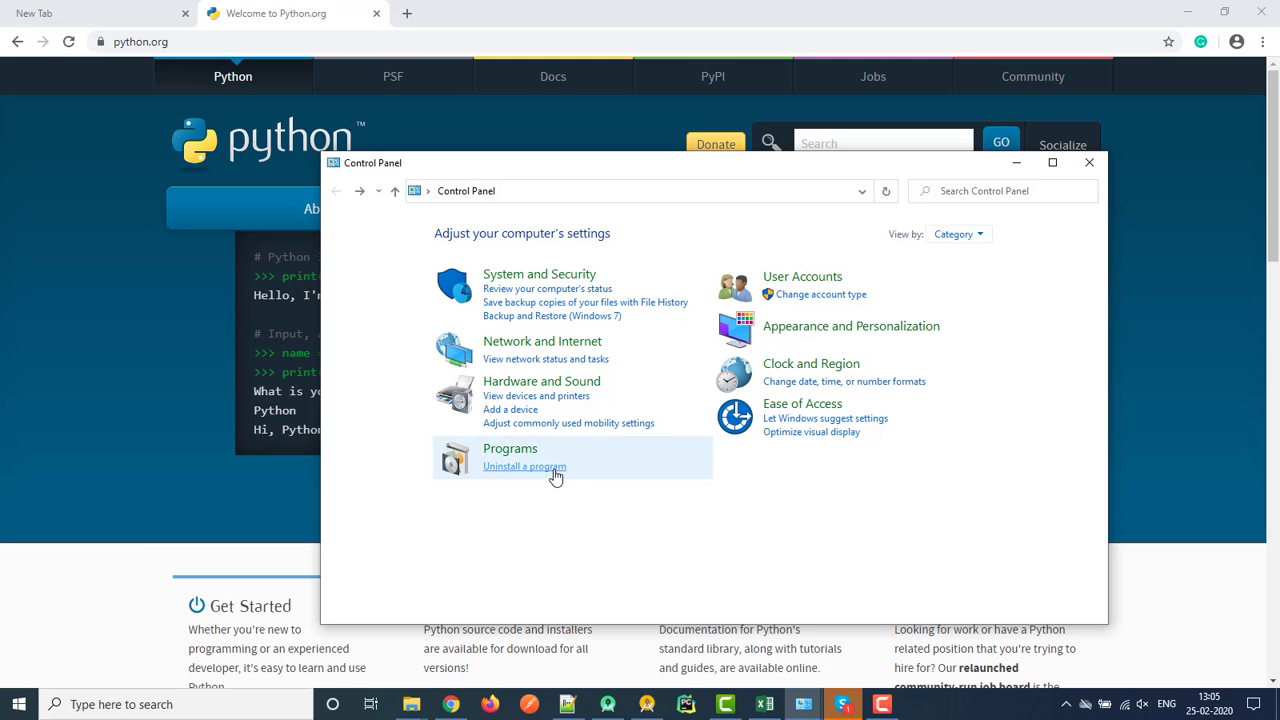
left_click(553, 470)
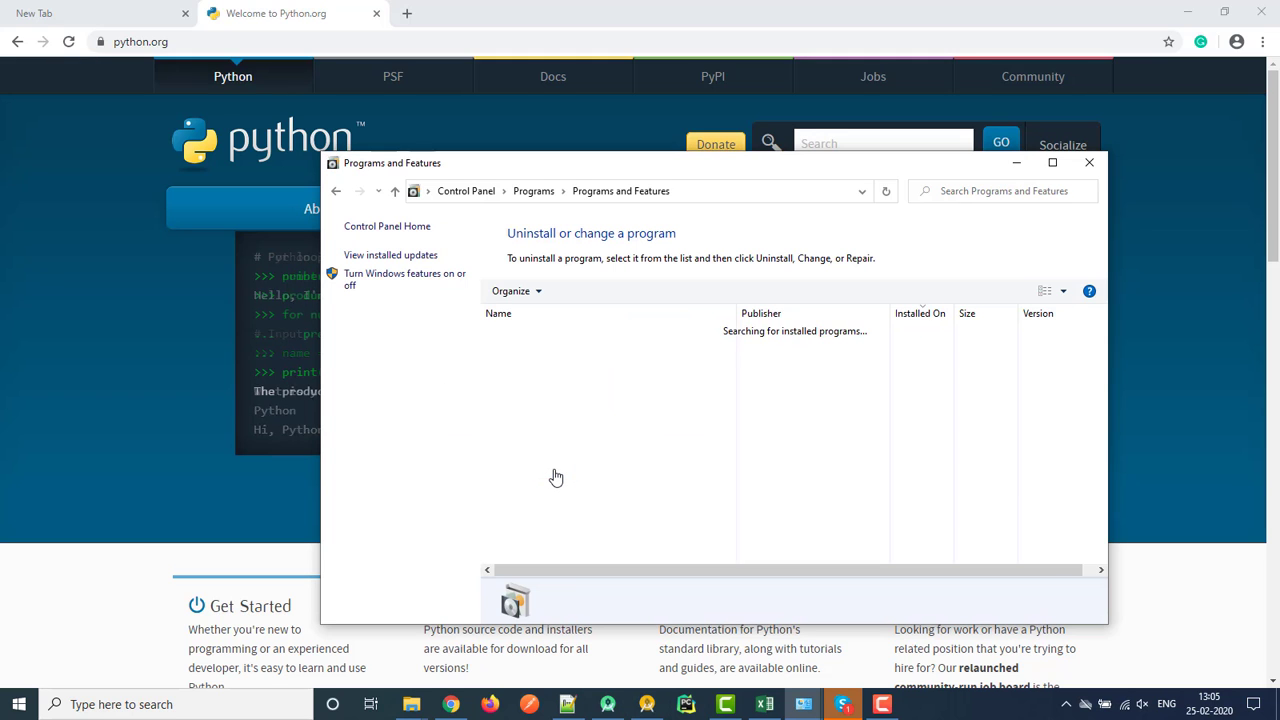
double_click(796, 166)
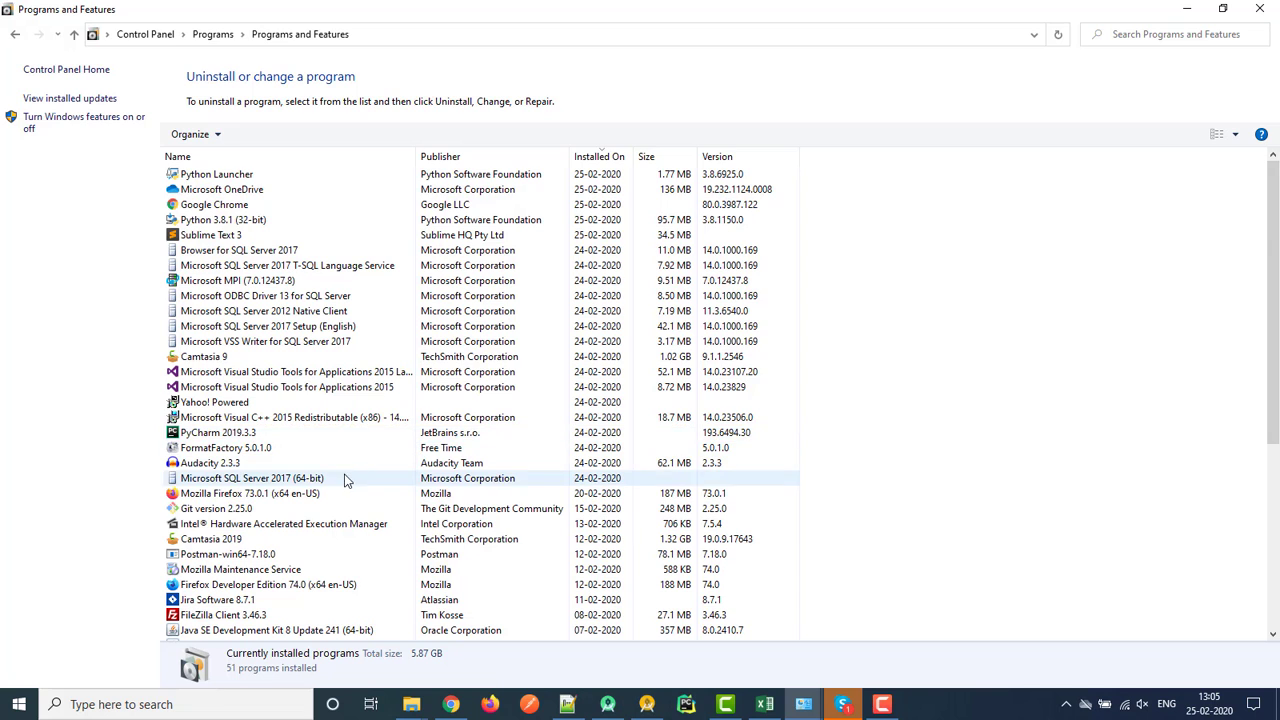
scroll(335, 482, "down", 1)
scroll(327, 483, "up", 1)
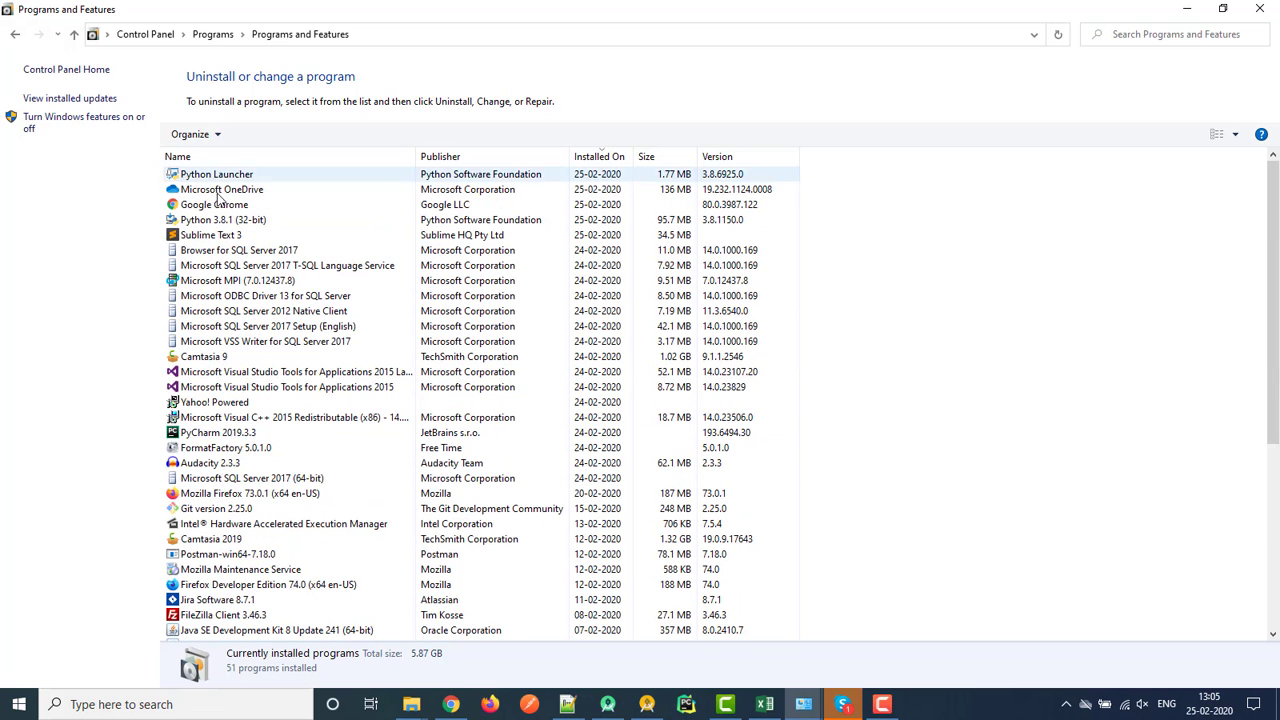
Step: Uninstall Python 3.8.1 (32-bit) and close its setup window
left_click(258, 220)
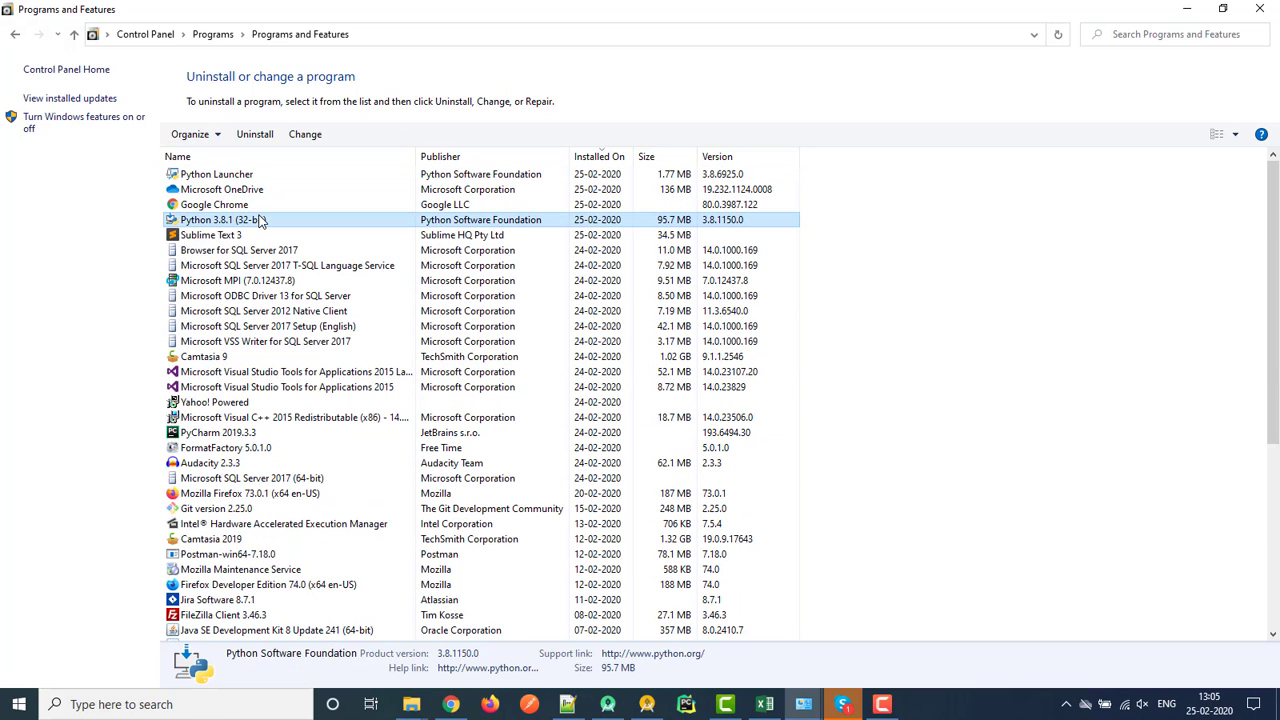
left_click(256, 134)
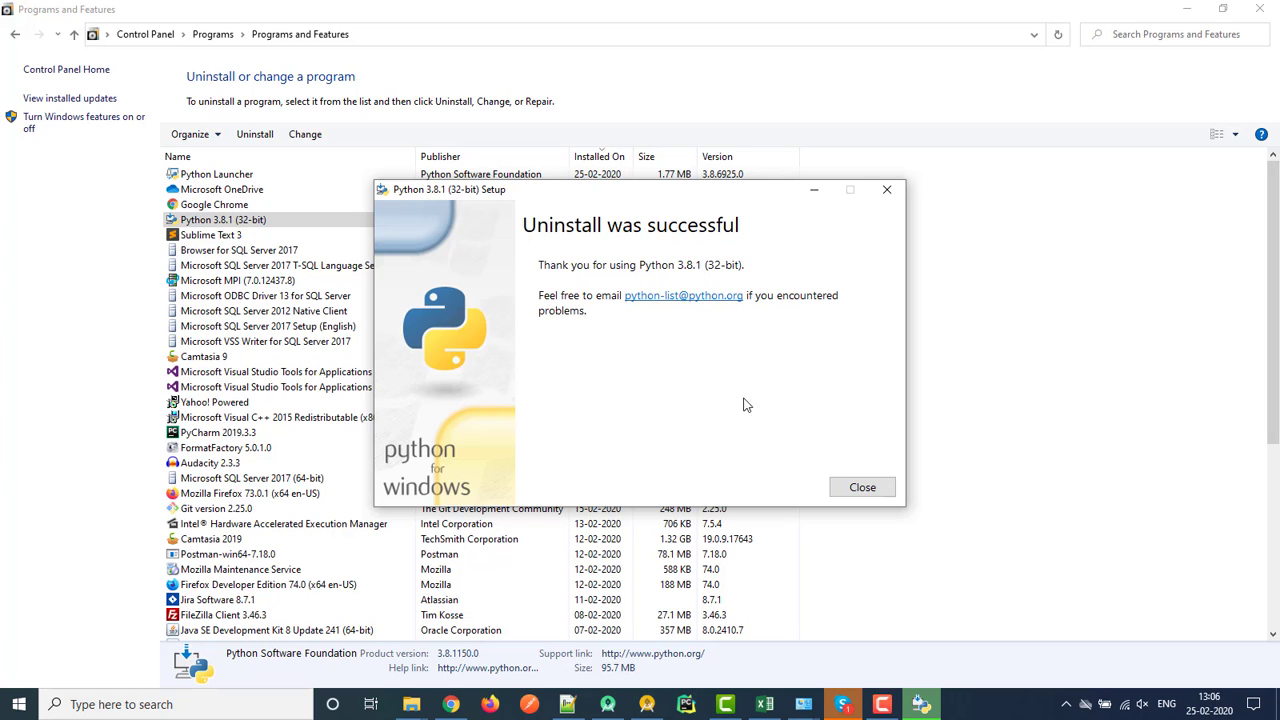
left_click(862, 487)
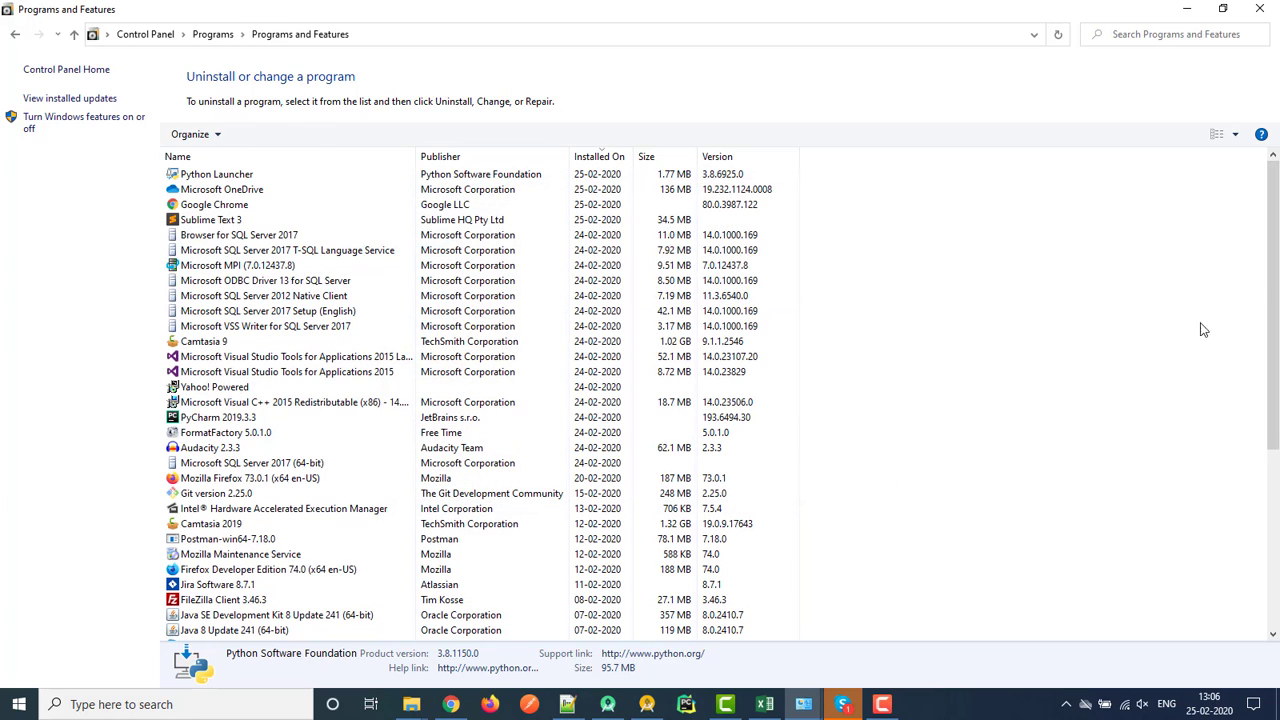
Step: Uninstall Python Launcher, confirm the removal, and return to the Python website
left_click(228, 176)
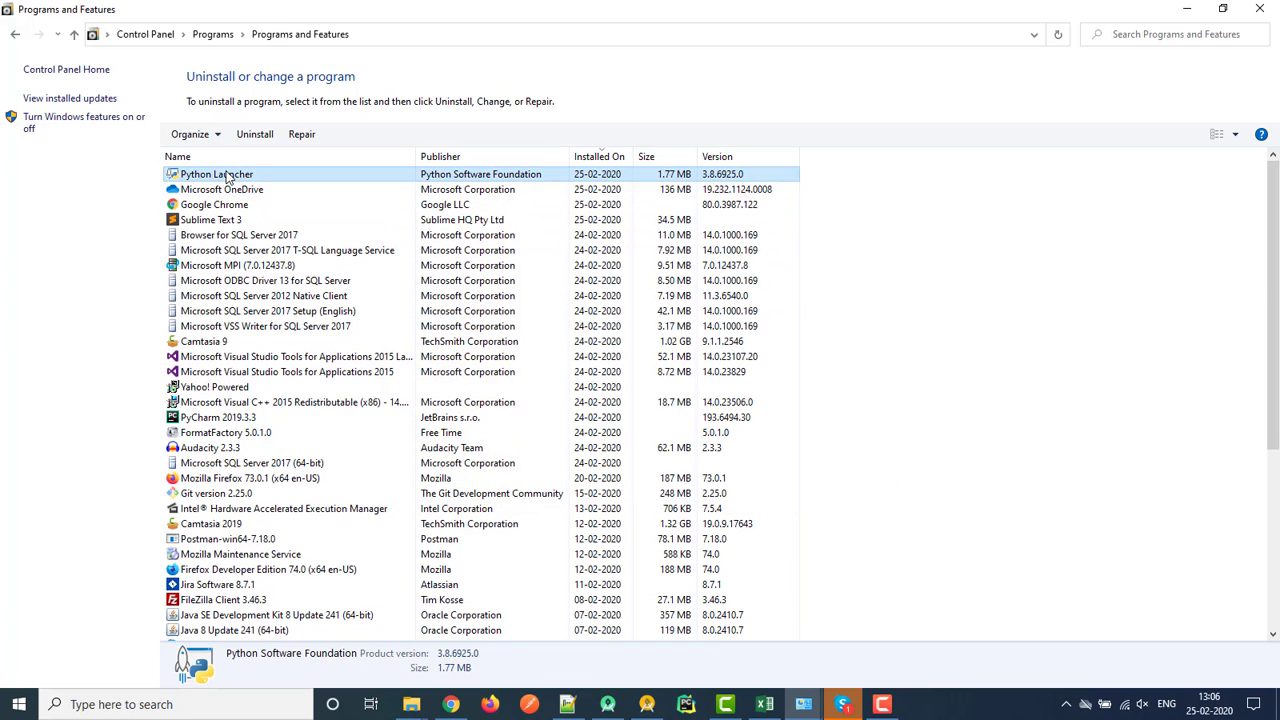
left_click(252, 134)
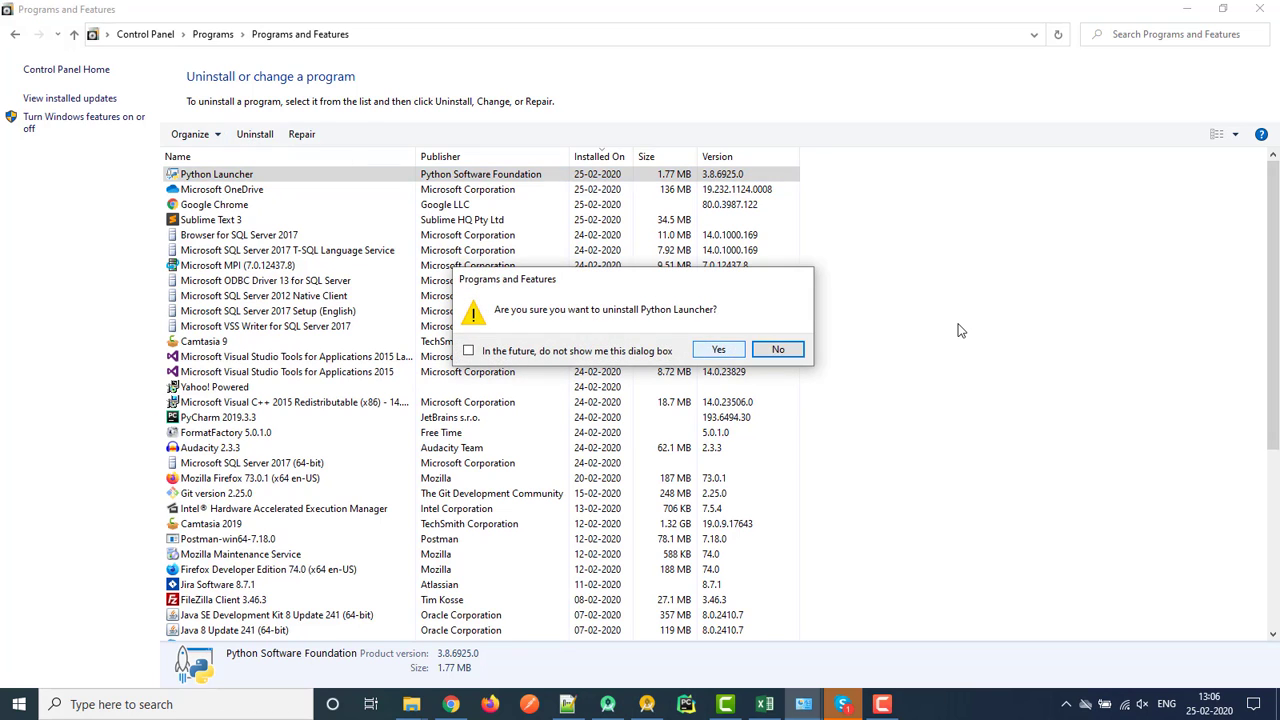
left_click(718, 349)
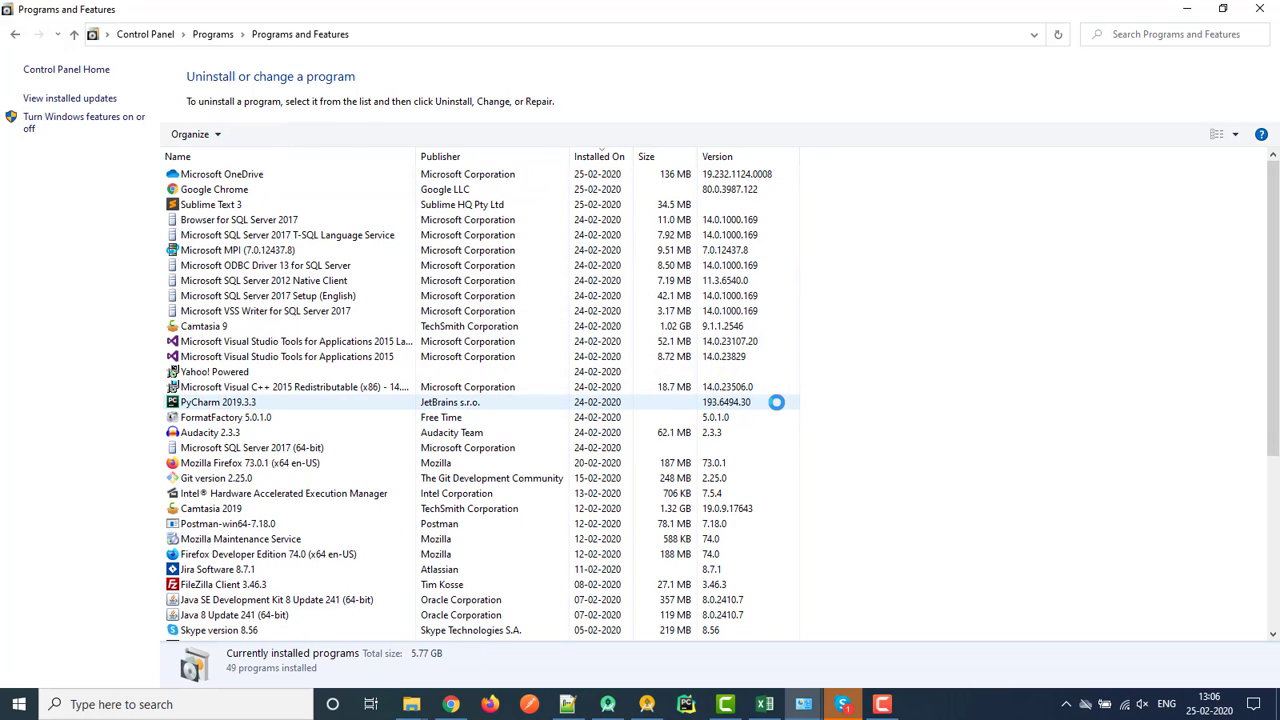
left_click(1243, 22)
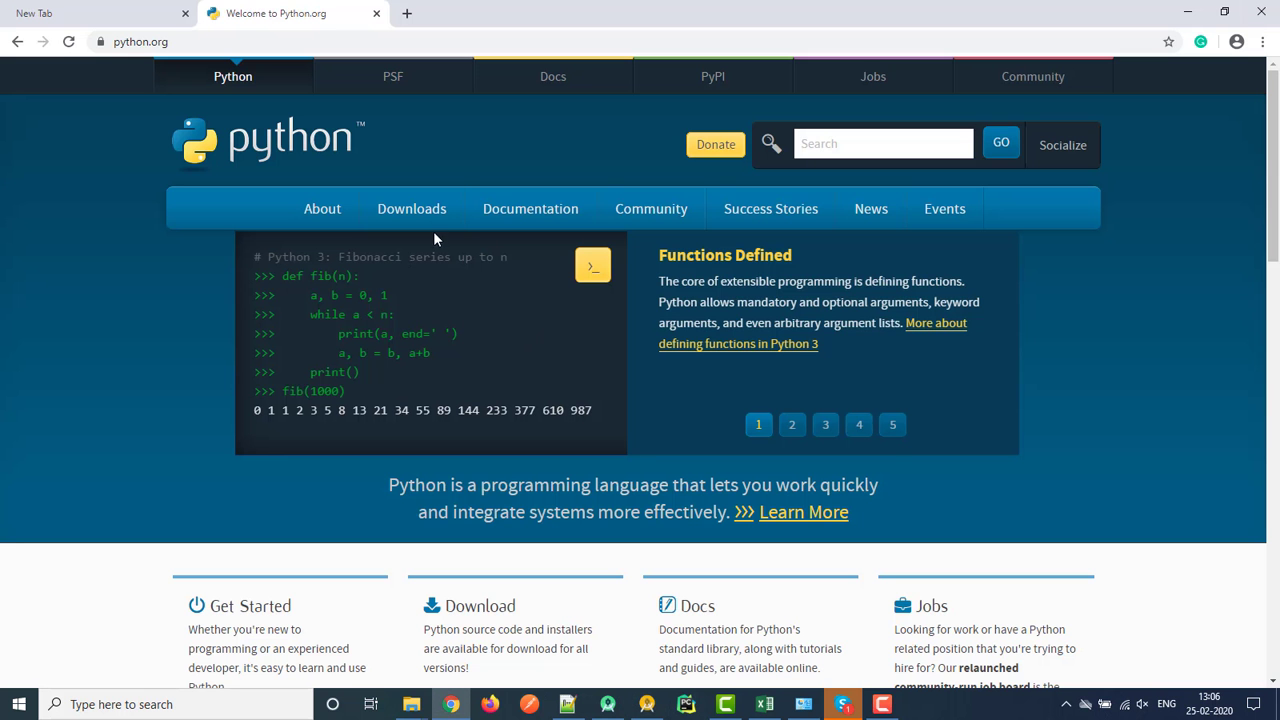
Step: Download Python 3.8.1 for Windows and install it with the default settings, adding Python 3.8 to PATH
mouse_move(427, 216)
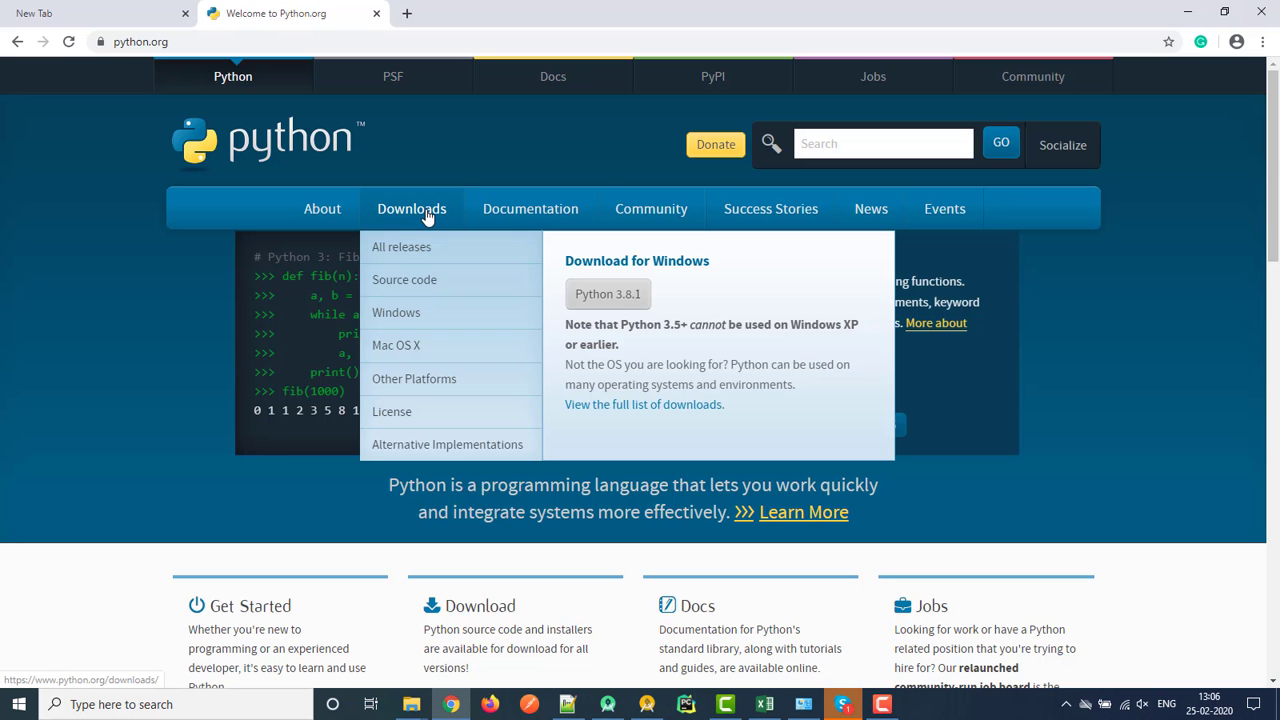
left_click(622, 298)
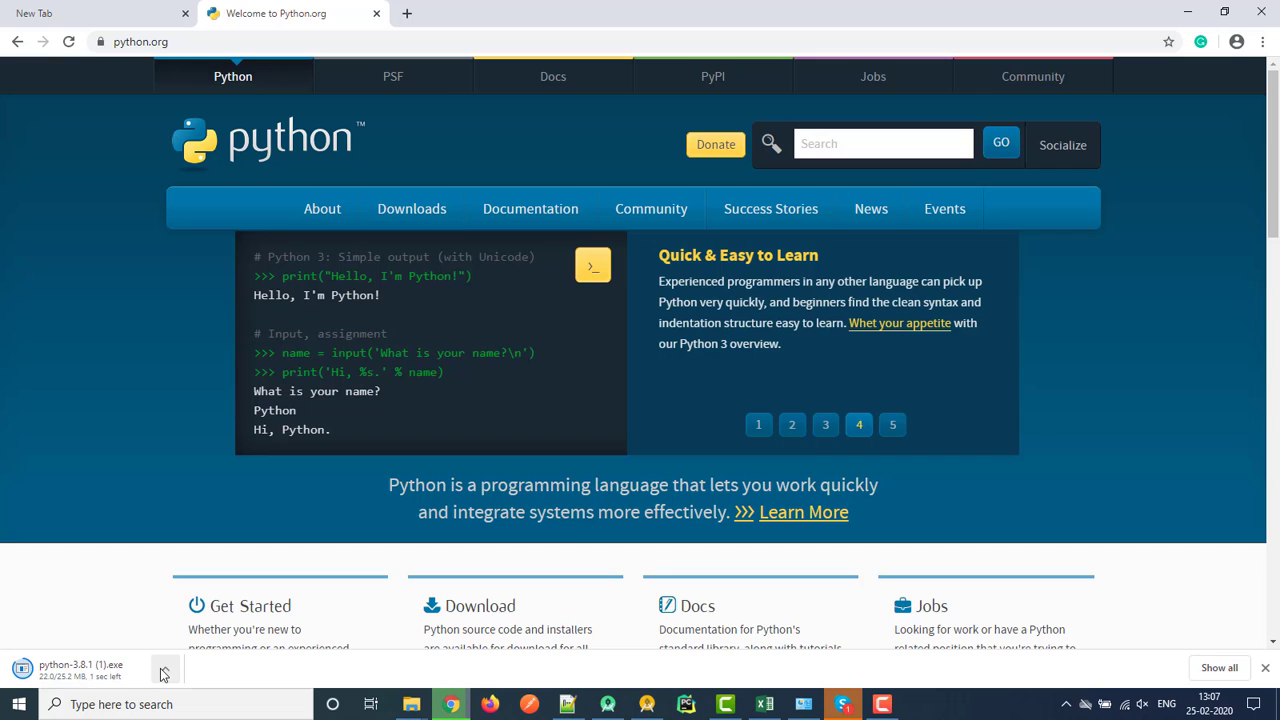
left_click(125, 676)
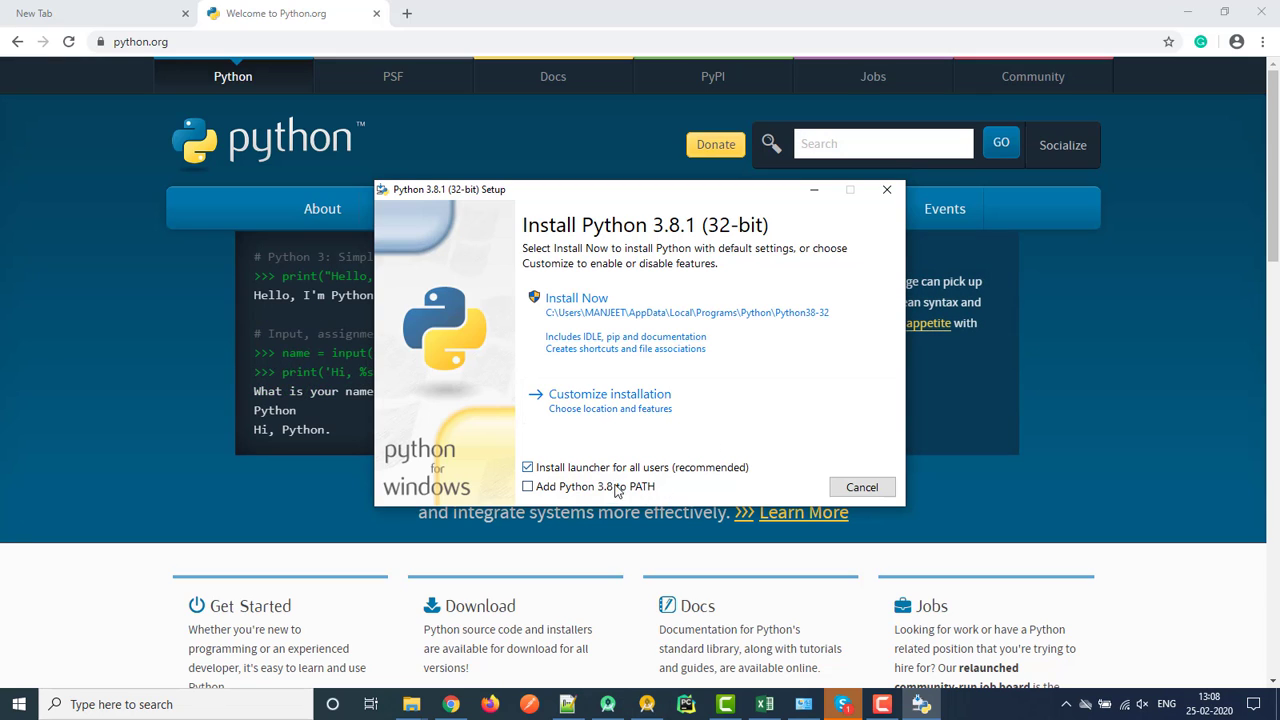
left_click(548, 492)
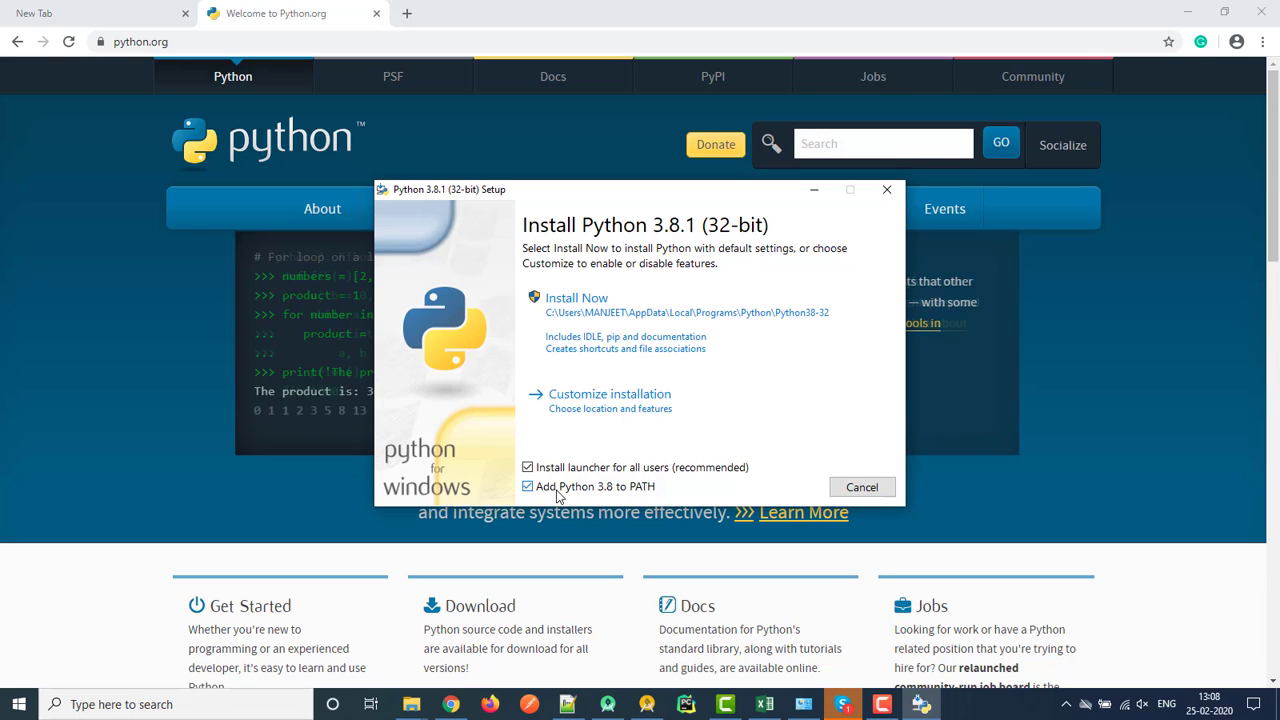
left_click(700, 345)
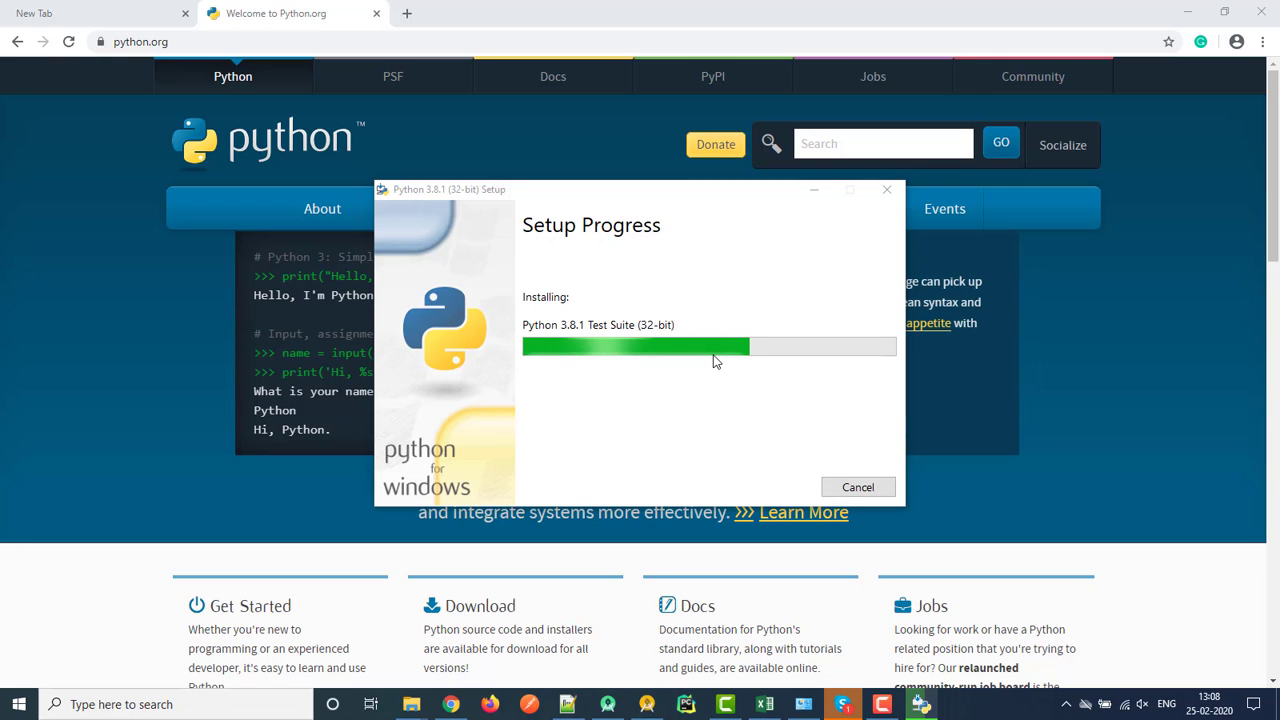
Step: Search the web for "sublimetext" in a new browser tab and open the official Sublime Text website
left_click(406, 13)
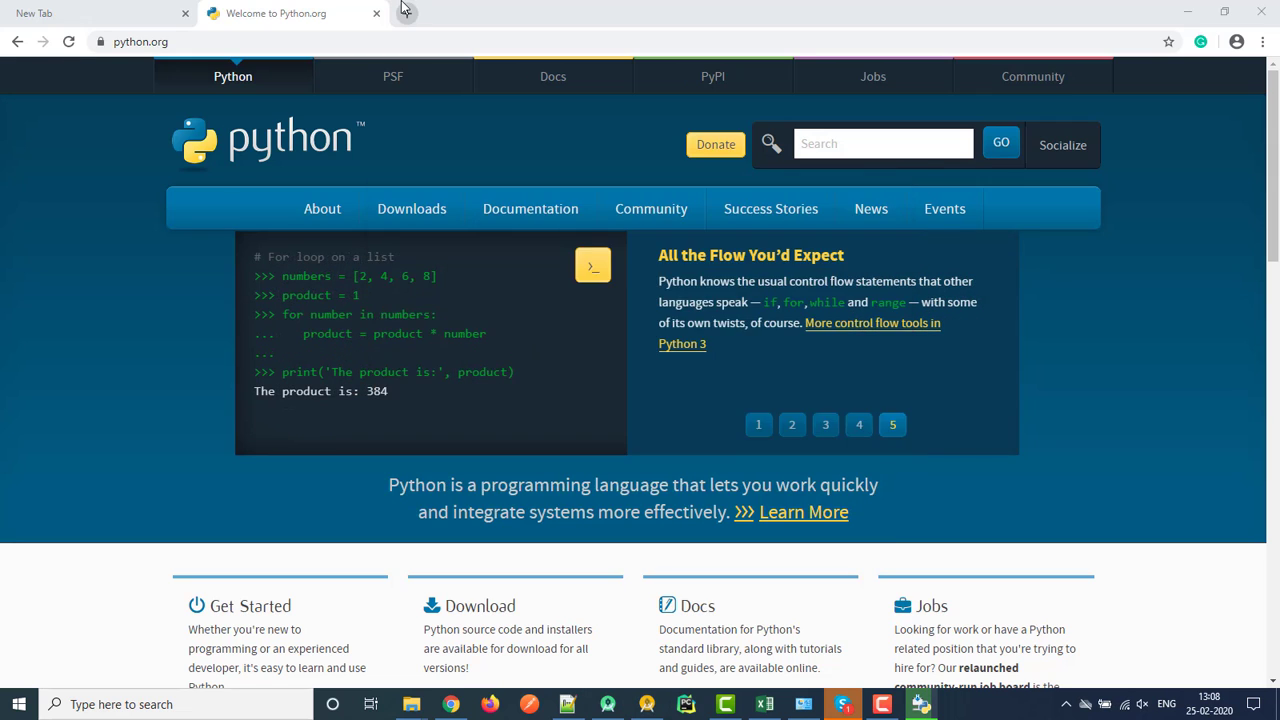
left_click(406, 13)
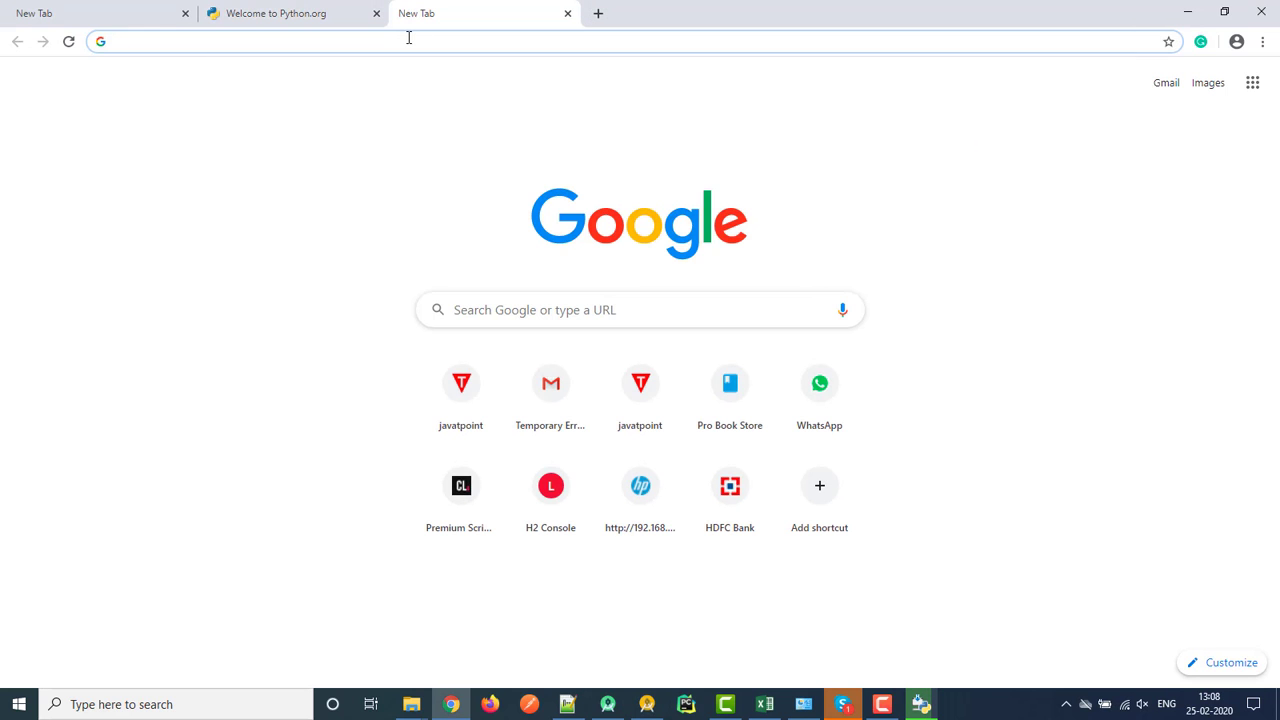
type("sub")
type("l")
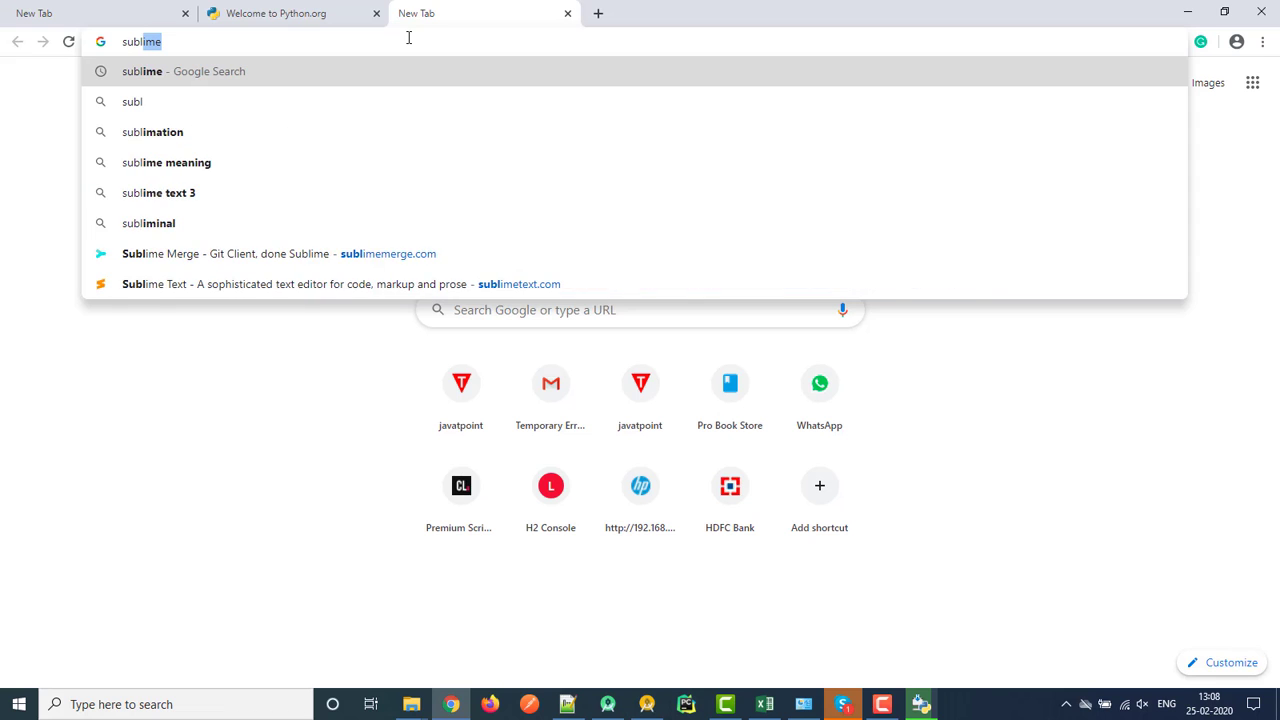
type("imetext")
key("Return")
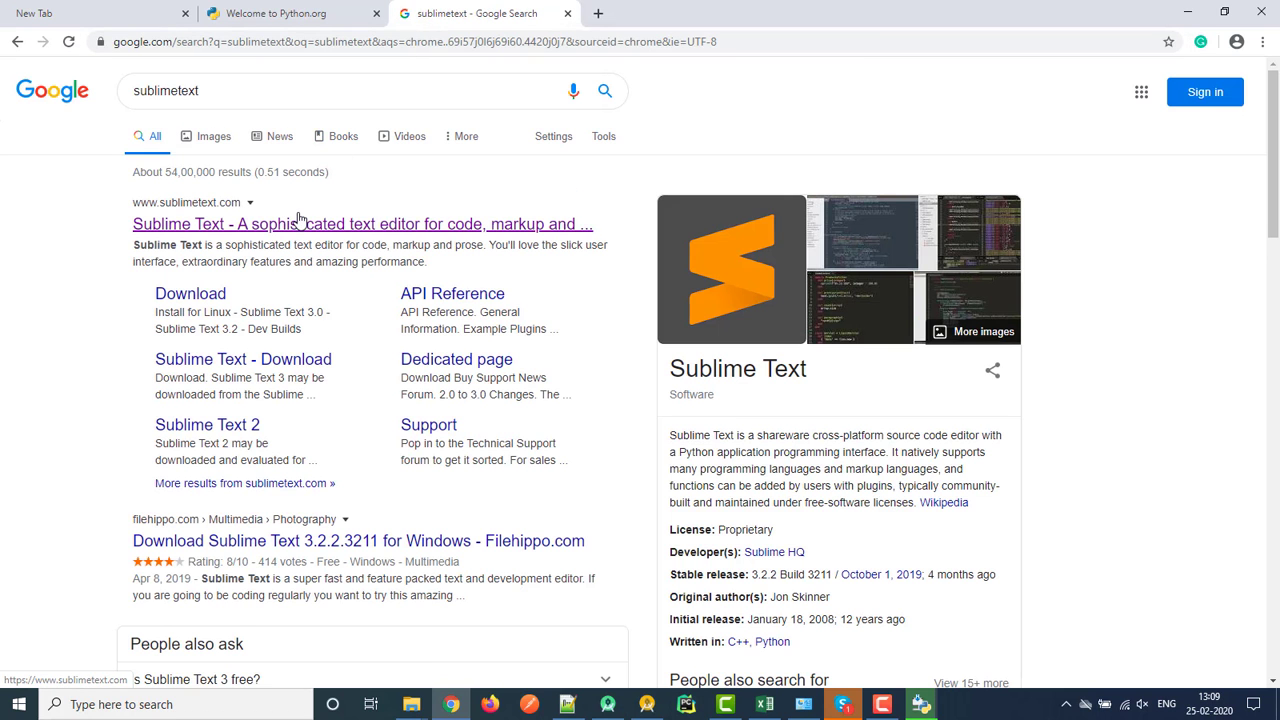
left_click(298, 222)
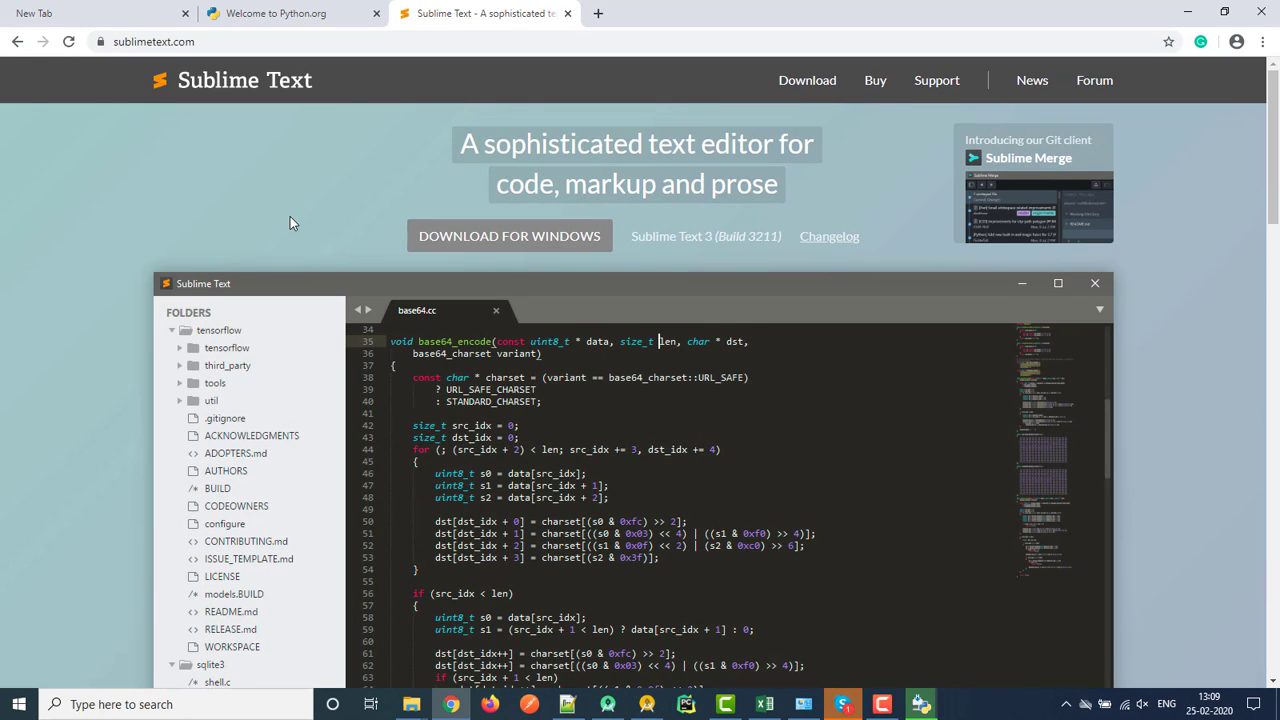
Step: Look over the Sublime Text homepage and request the Sublime Text 3 download for Windows
scroll(600, 392, "down", 1)
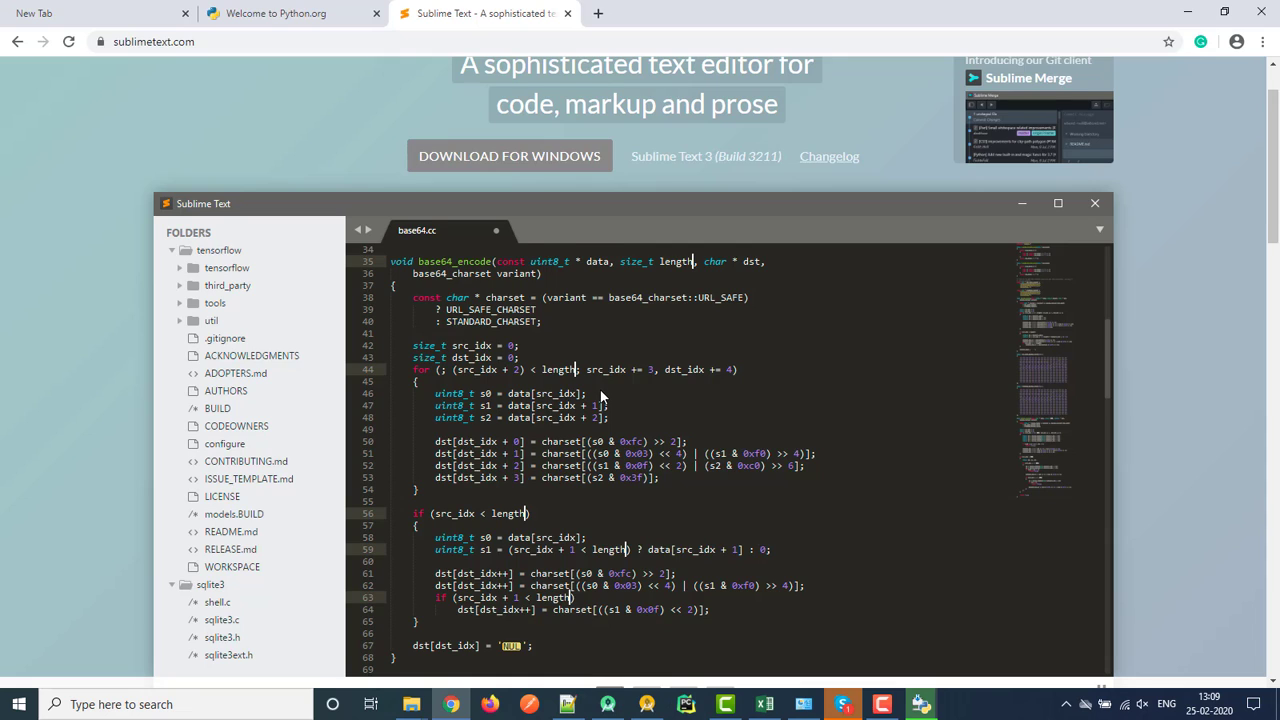
scroll(601, 397, "up", 1)
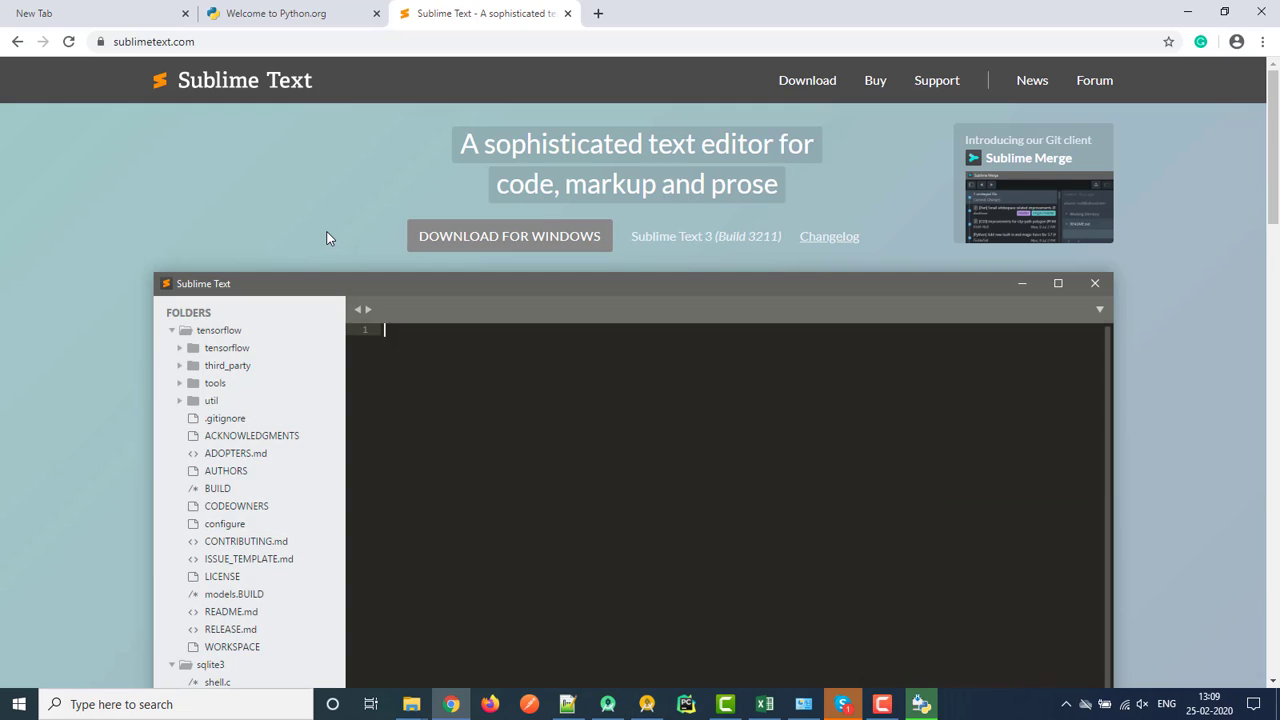
scroll(320, 210, "down", 3)
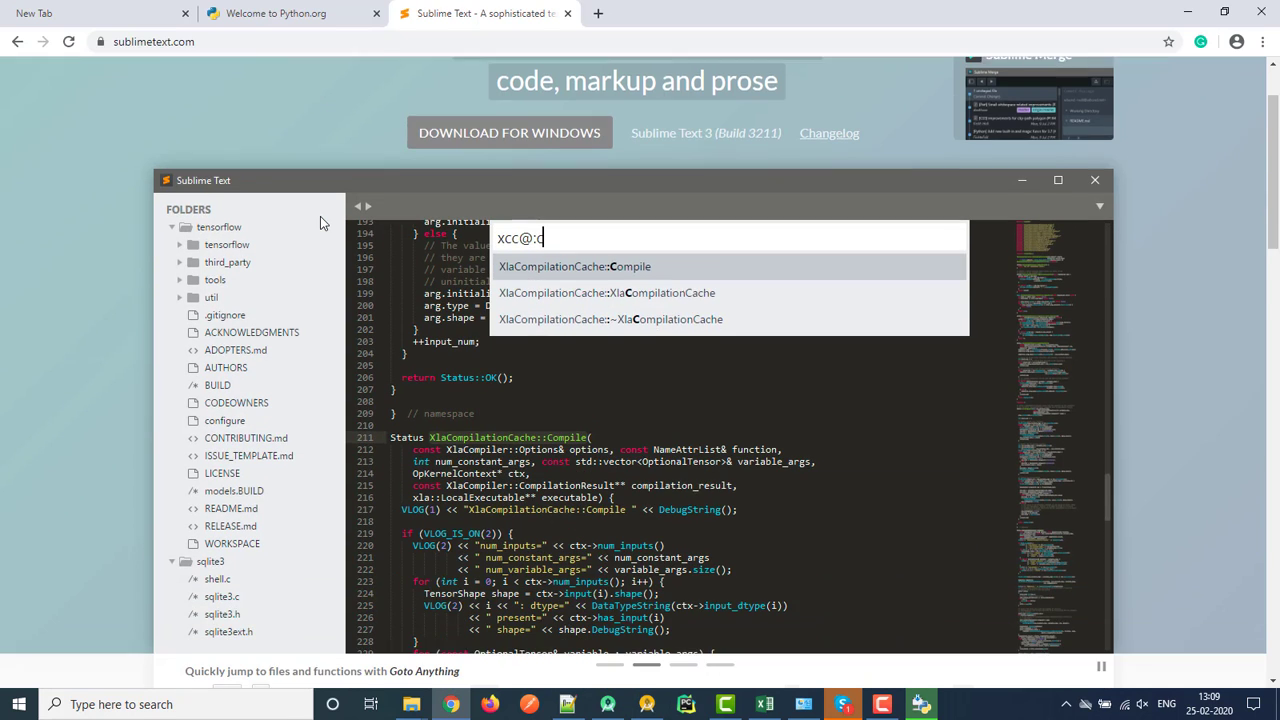
scroll(430, 377, "up", 3)
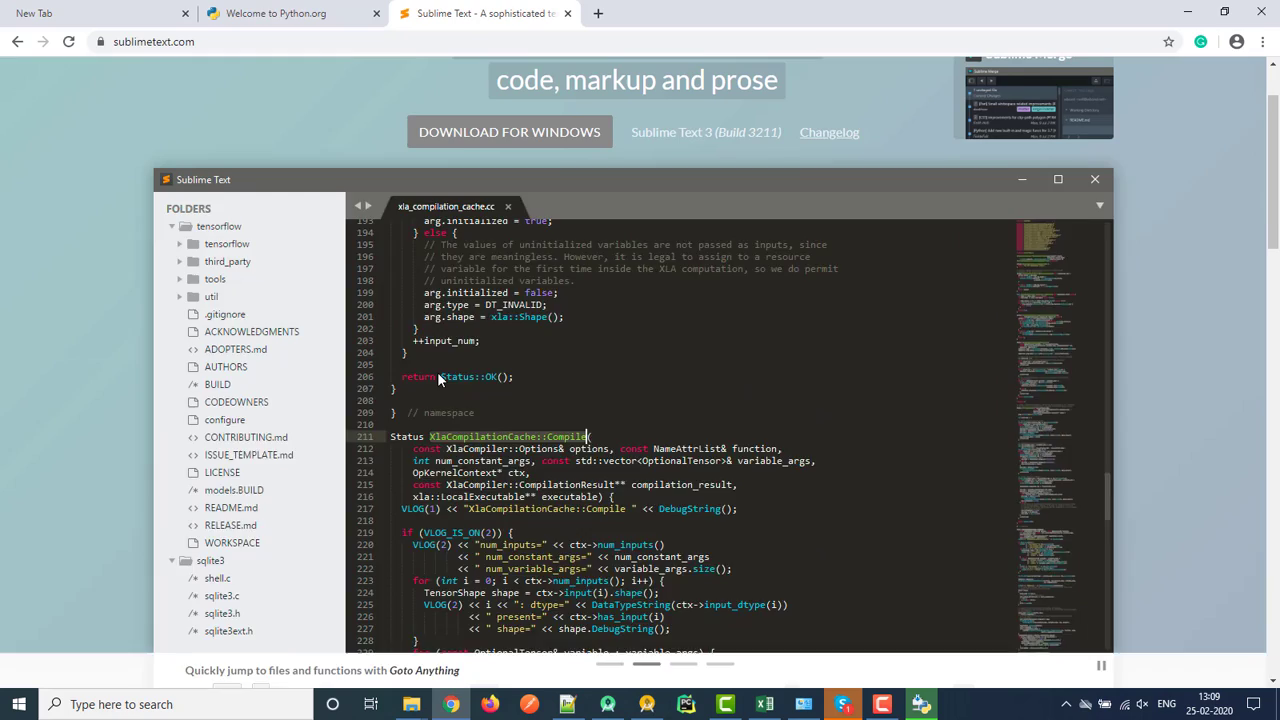
left_click(551, 237)
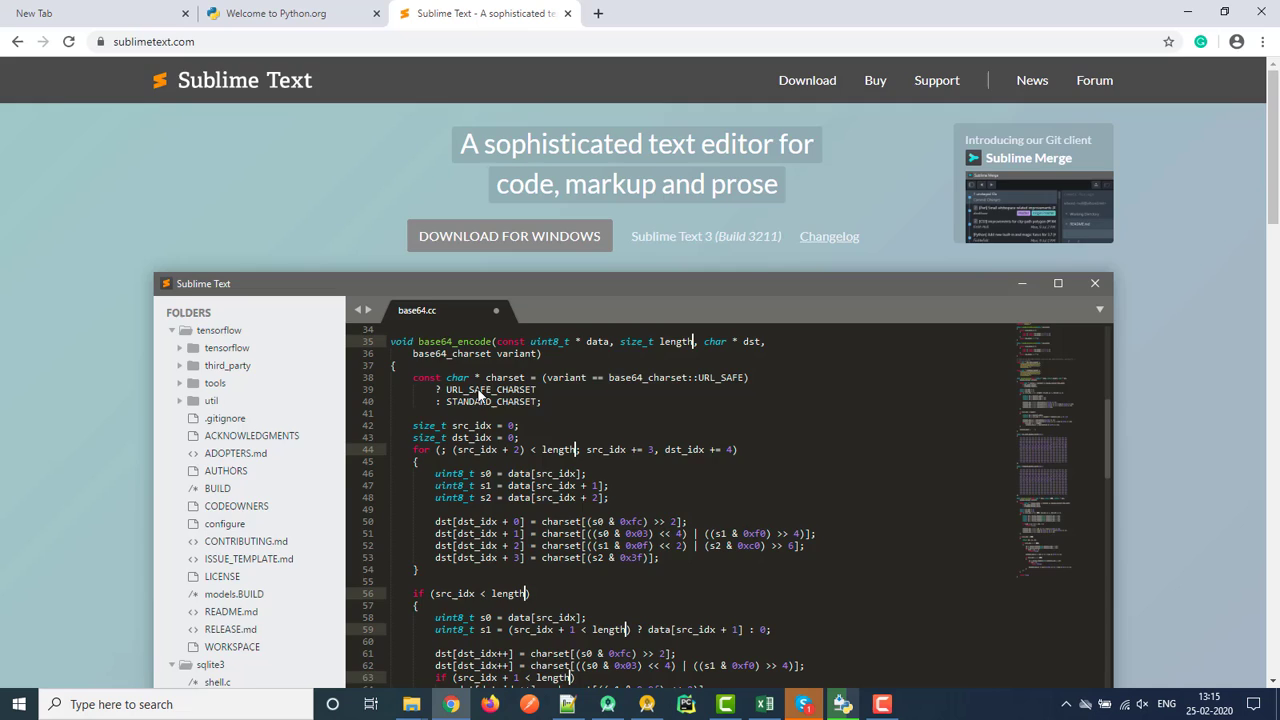
scroll(477, 387, "down", 3)
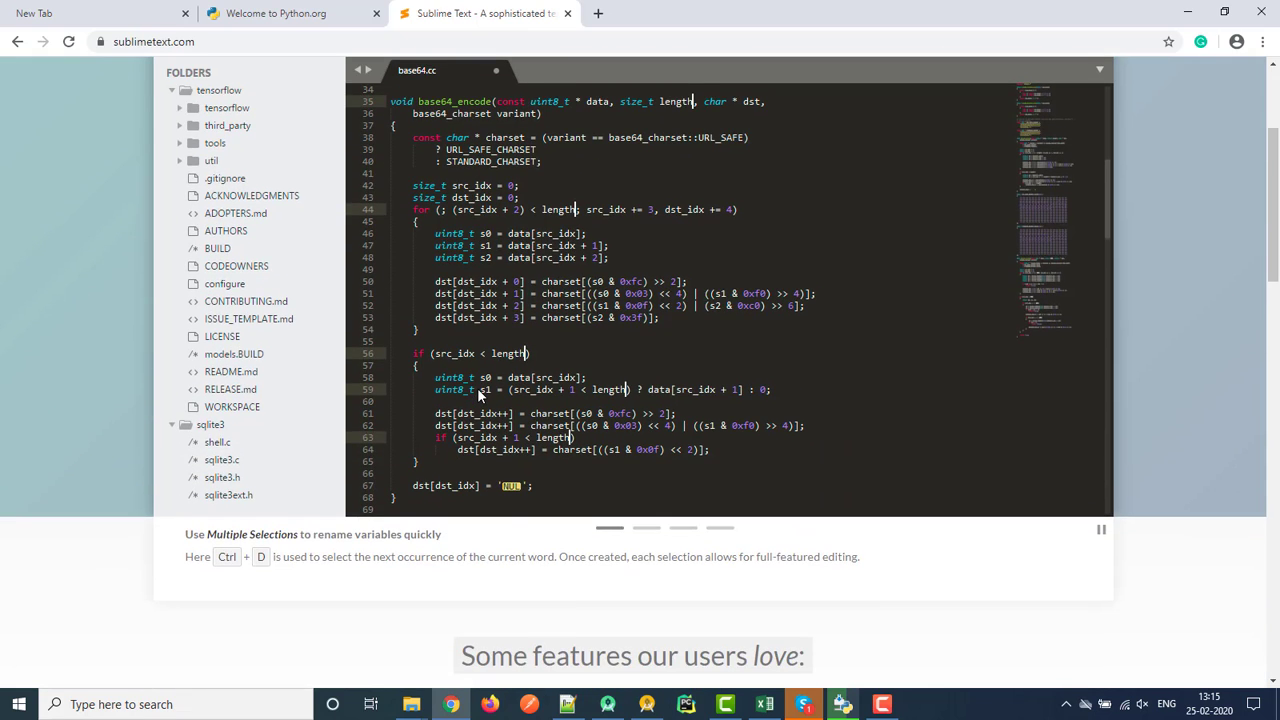
scroll(477, 387, "up", 3)
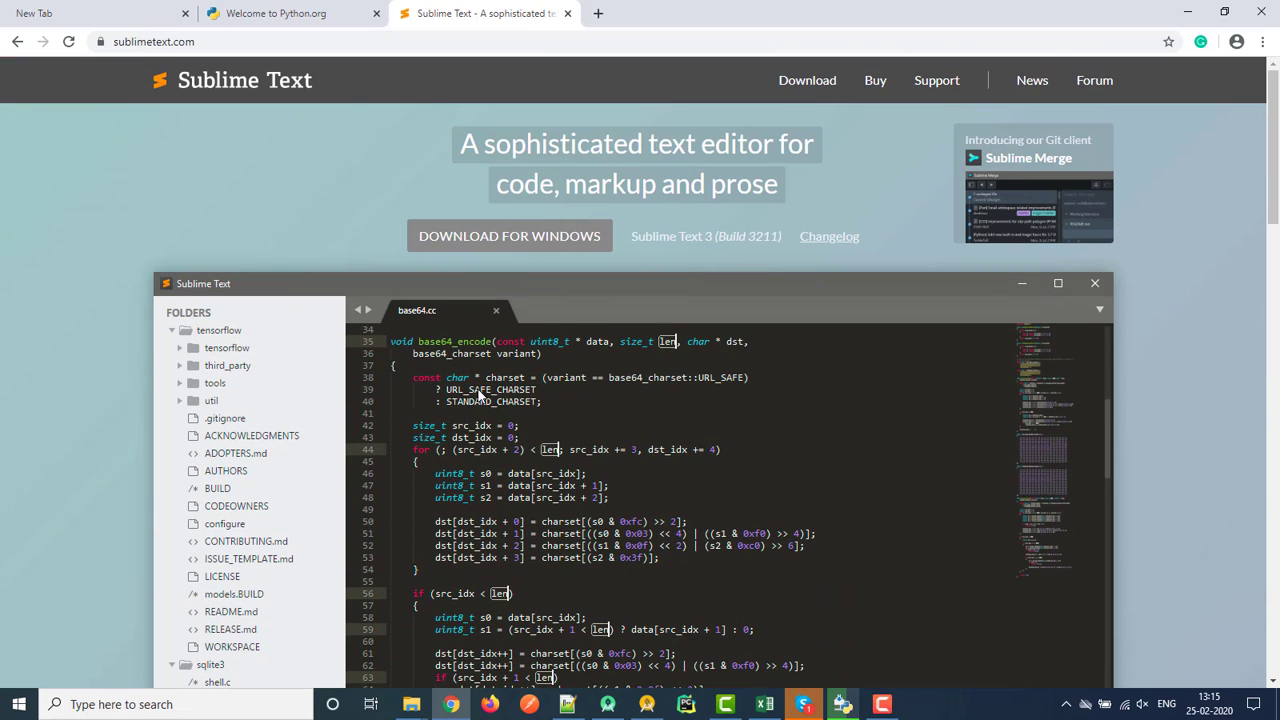
Step: Return to the Python website, bring up the Python 3.8.1 setup window and close it
left_click(345, 10)
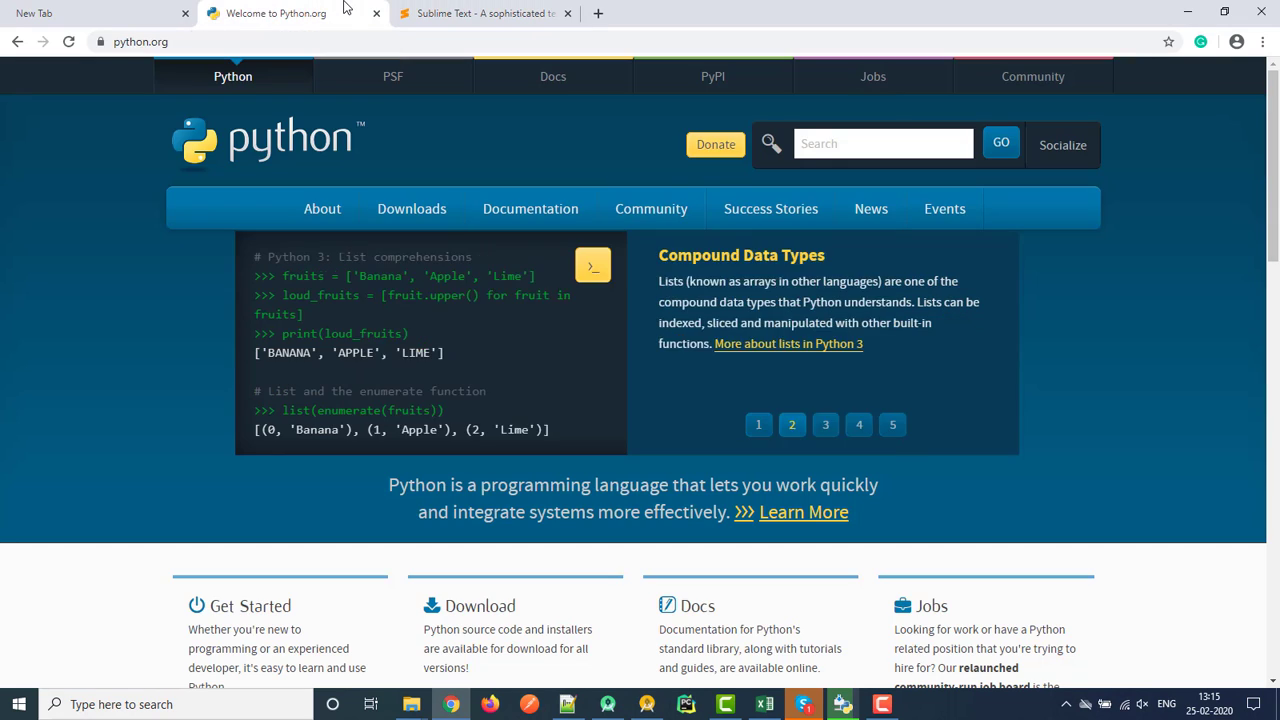
left_click(860, 703)
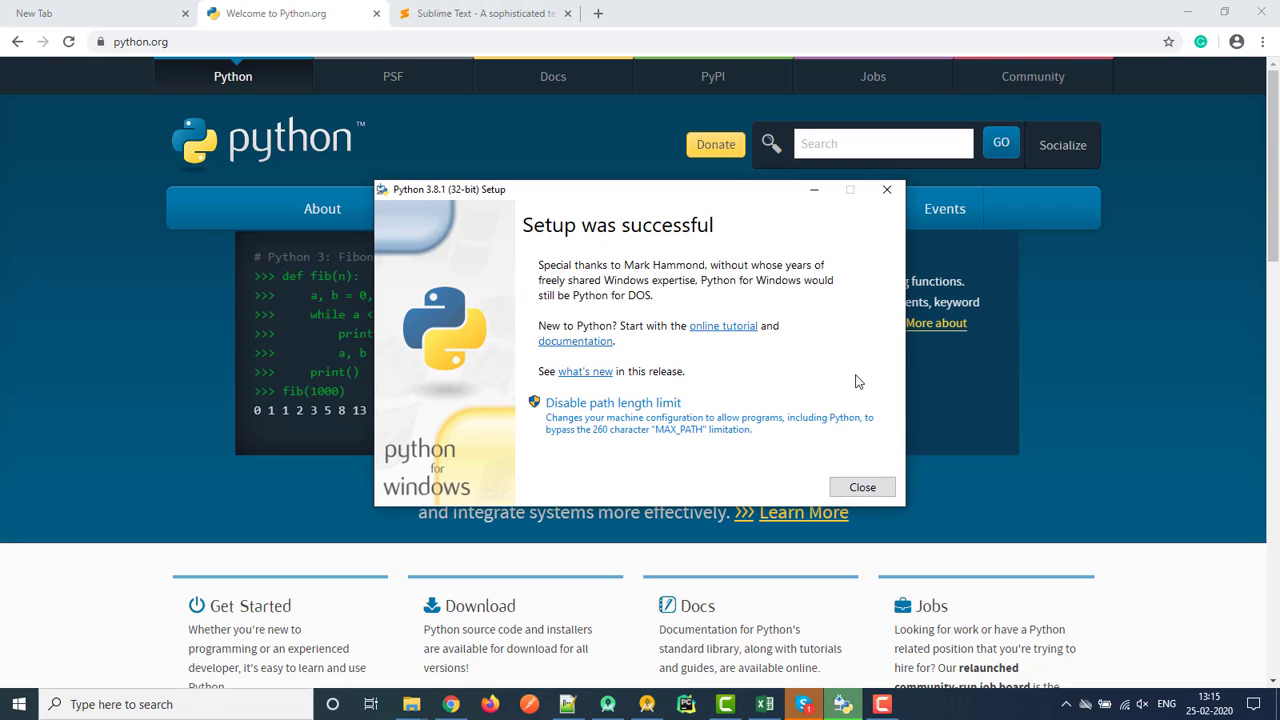
left_click(863, 490)
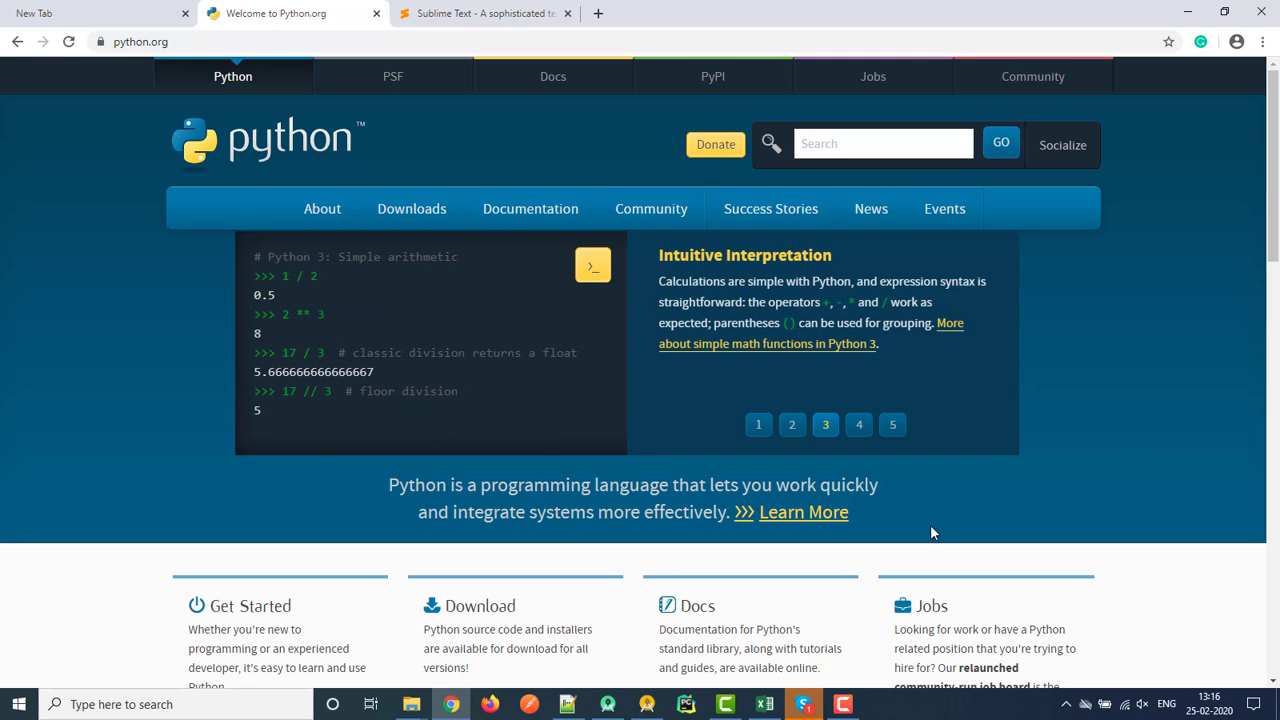
left_click(1158, 704)
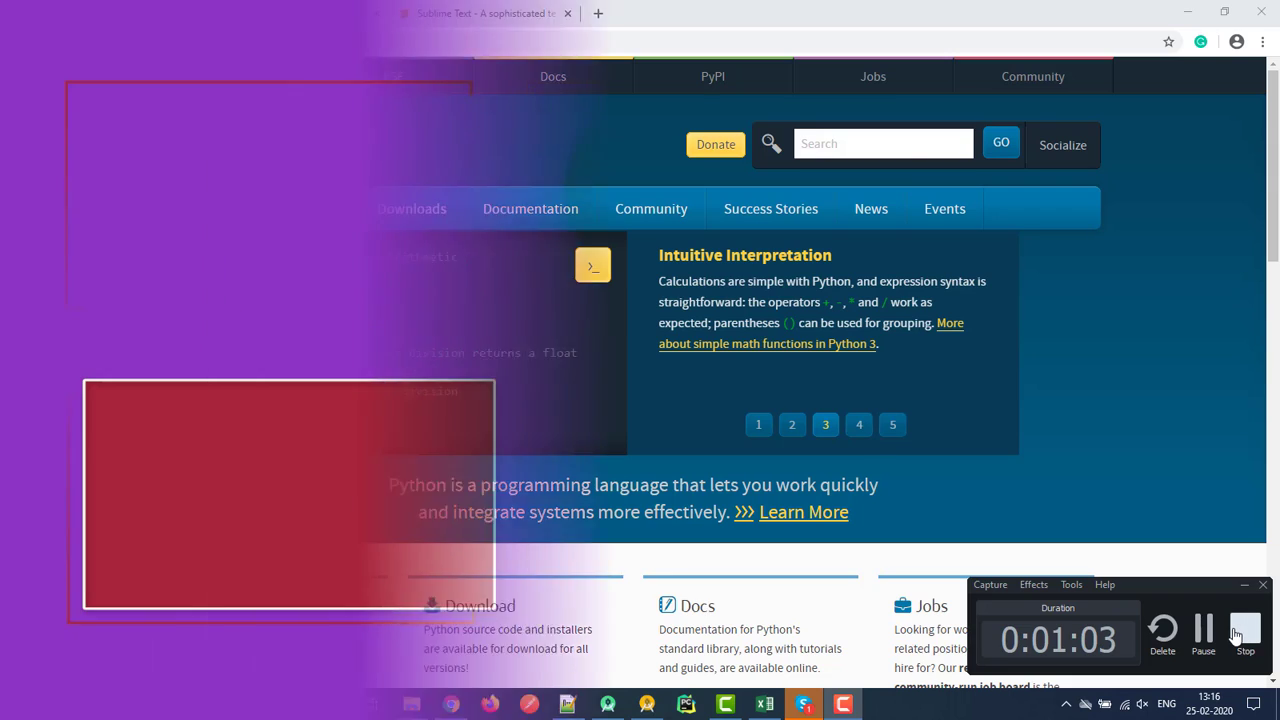